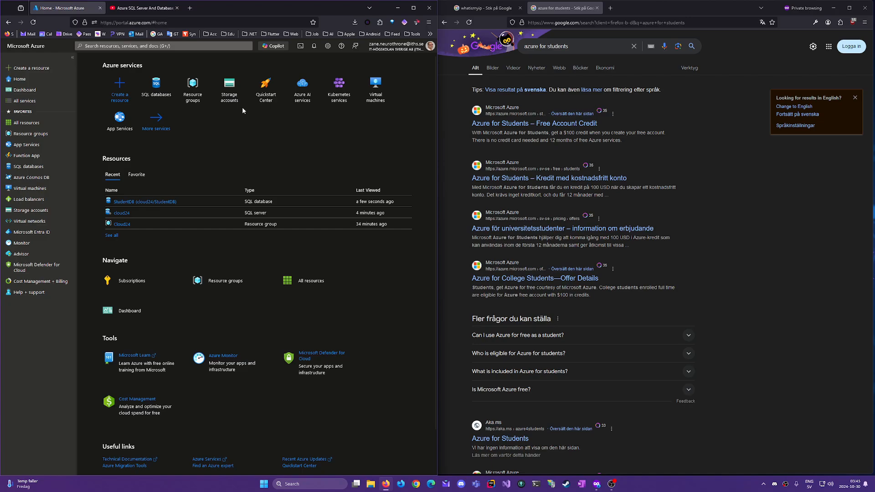
# Bring up the 'Azure SQL Server And Database' YouTube tutorial in the left browser window
pyautogui.click(131, 10)
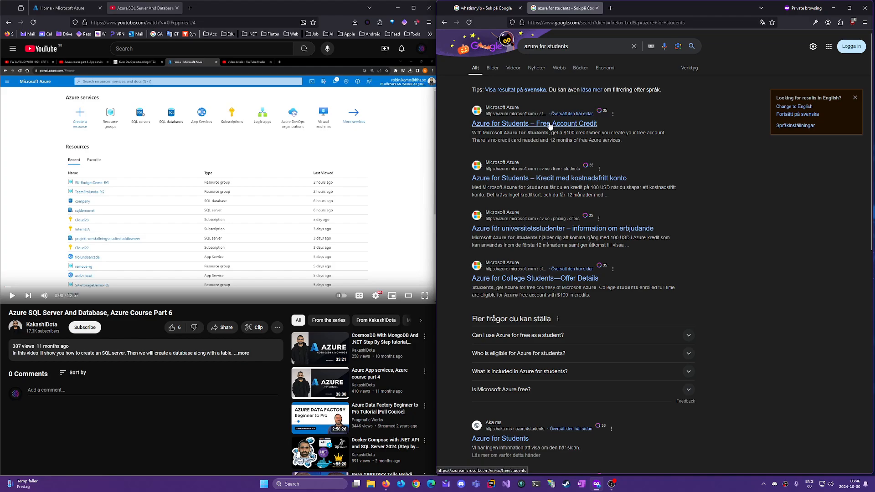
# Open the Azure for Students free credit sign-up page, then return to the Azure portal home
pyautogui.click(550, 123)
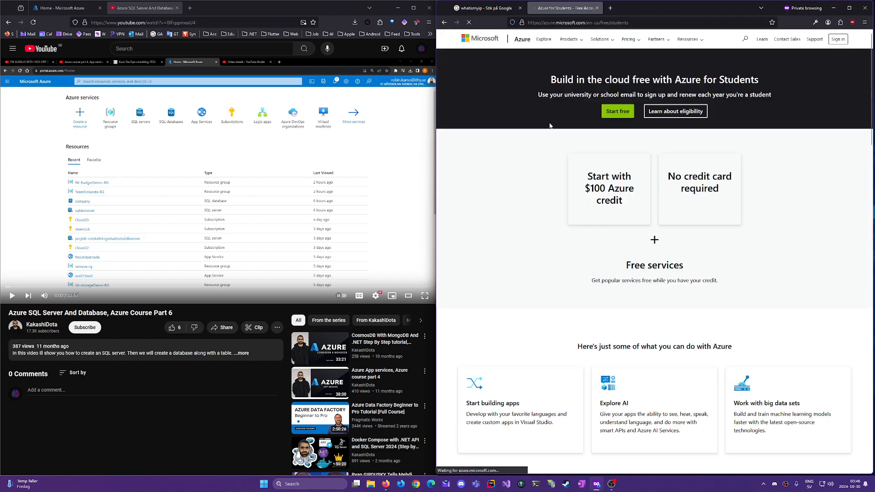
pyautogui.click(611, 114)
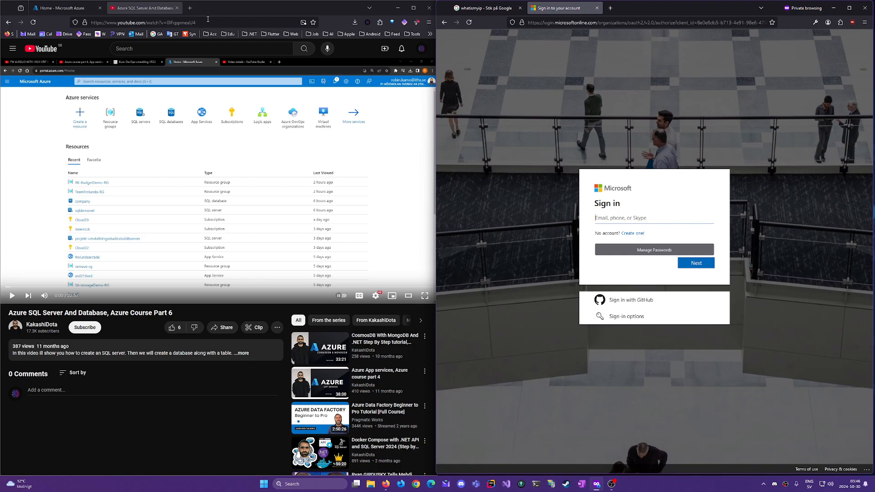
pyautogui.click(71, 9)
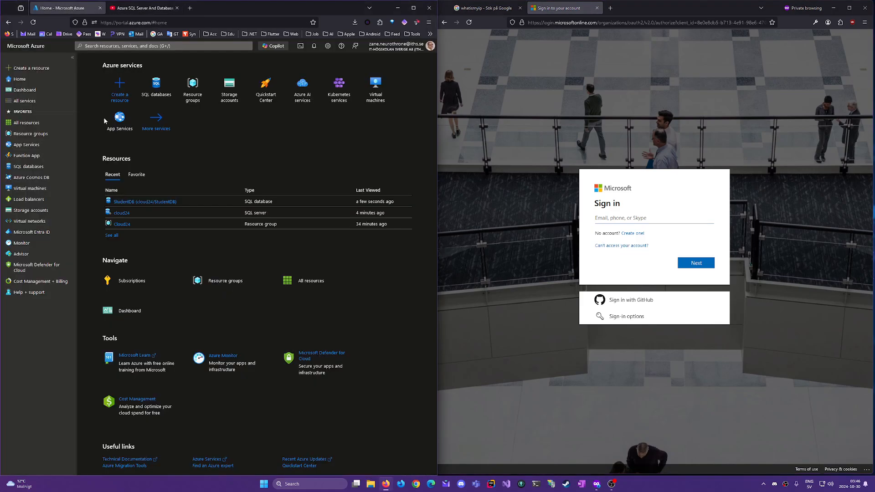
# Close the Microsoft sign-in page and list the resource groups, showing Cloud24 in Sweden Central
pyautogui.click(597, 9)
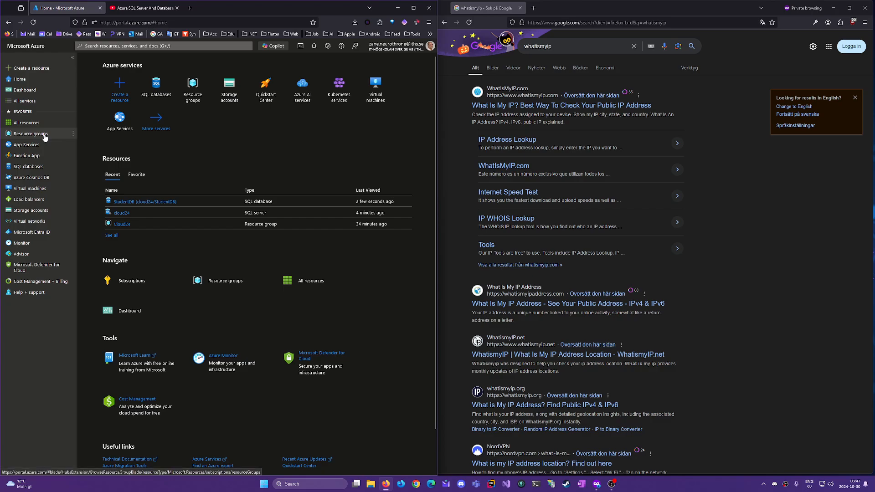
pyautogui.moveTo(45, 138)
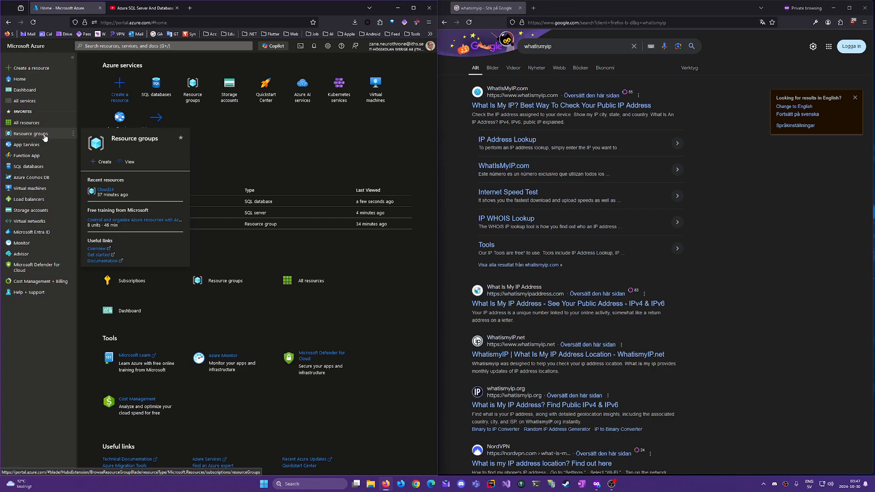
pyautogui.click(45, 138)
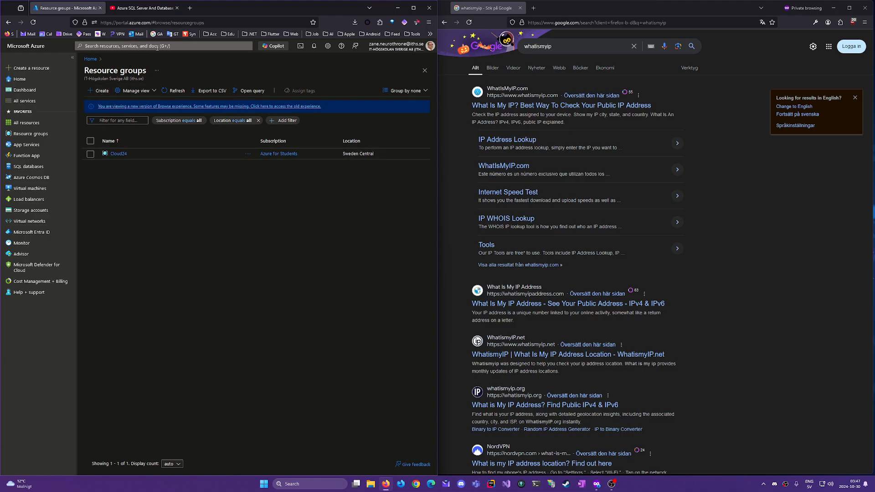
# Start a resource group form, look through the Region list, then abandon it for Home
pyautogui.click(101, 92)
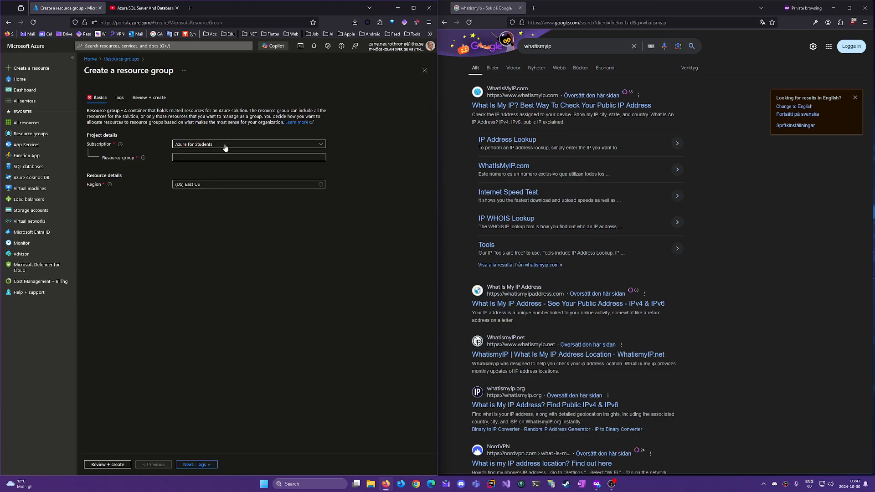
pyautogui.click(201, 157)
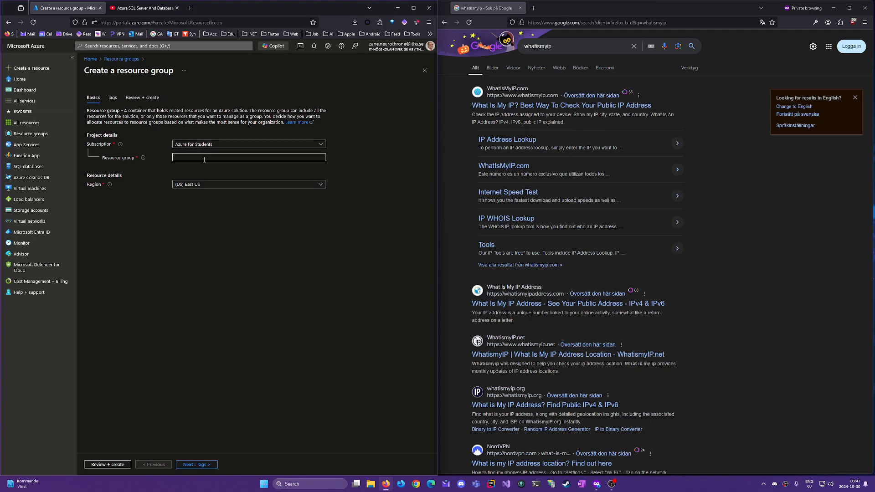
pyautogui.click(204, 185)
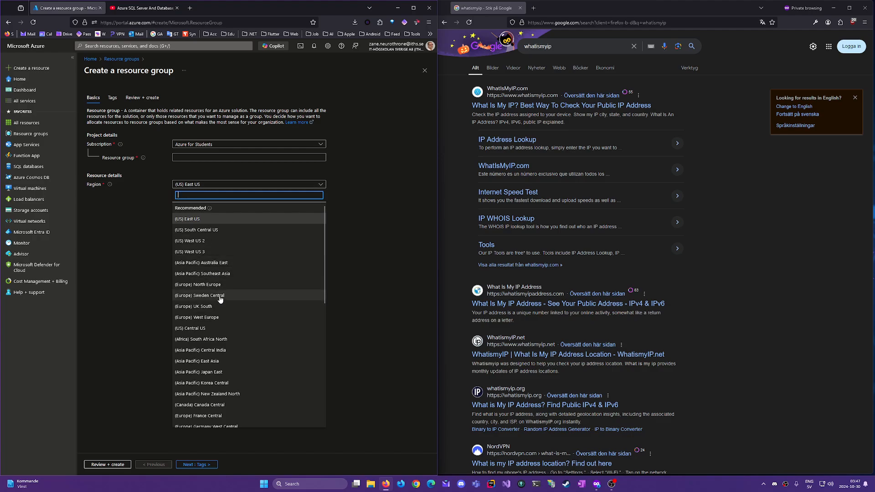
pyautogui.click(119, 227)
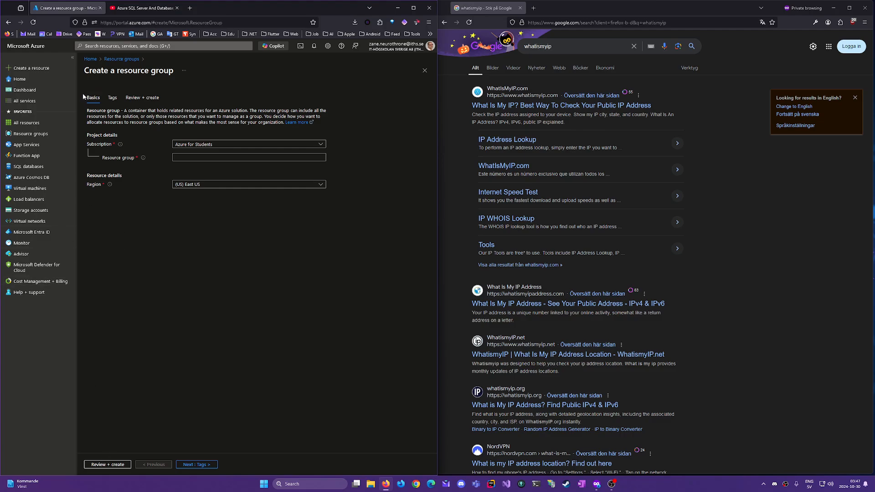
pyautogui.click(91, 59)
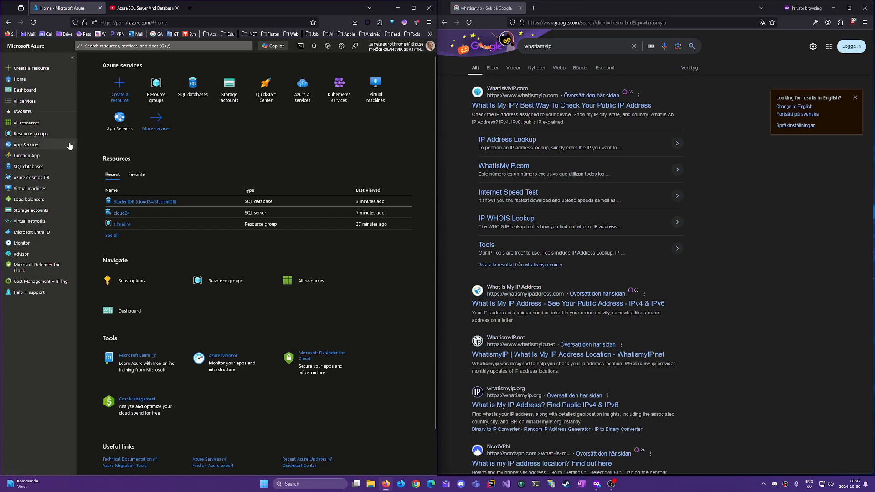
# Start creating a new SQL database from the SQL databases list
pyautogui.click(44, 169)
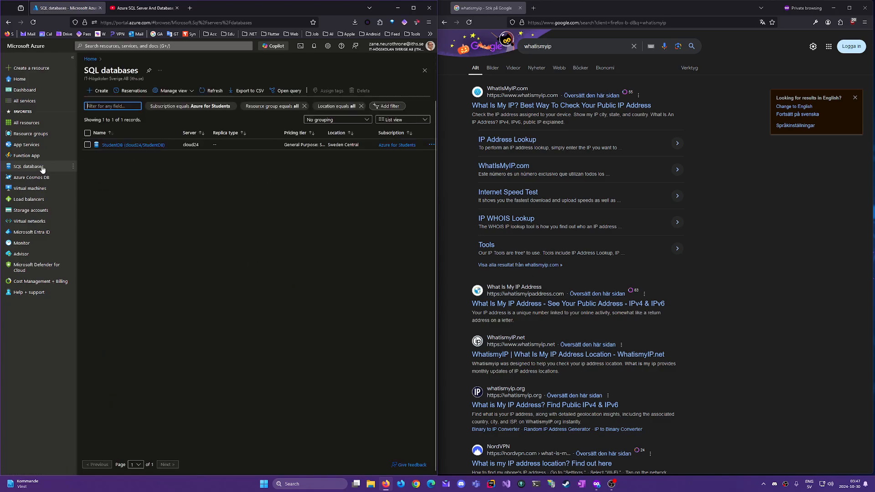
pyautogui.click(100, 93)
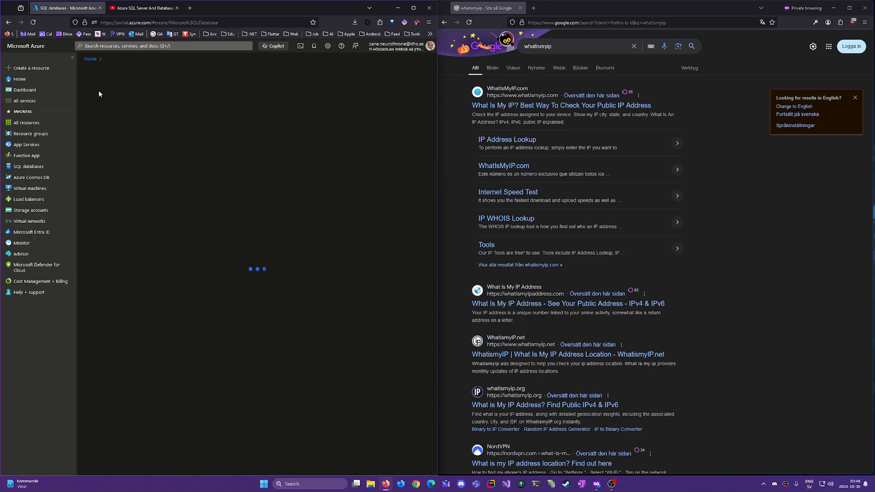
pyautogui.moveTo(45, 167)
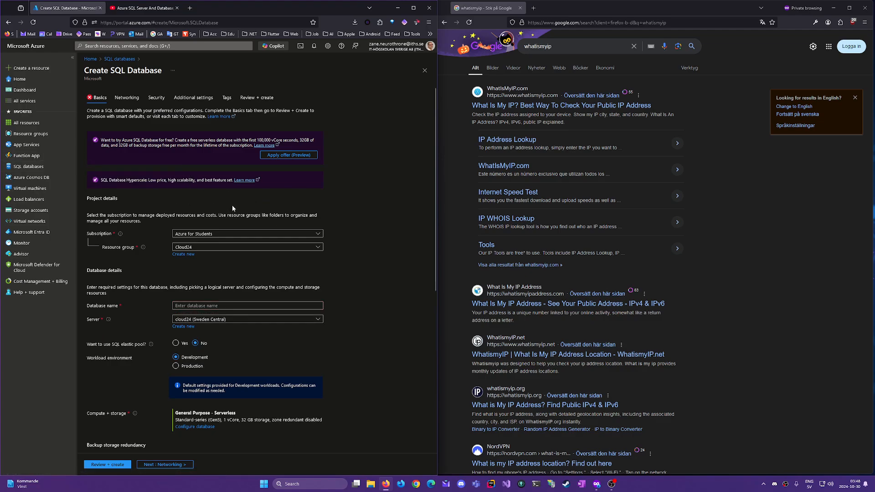
pyautogui.scroll(-2, 225, 196)
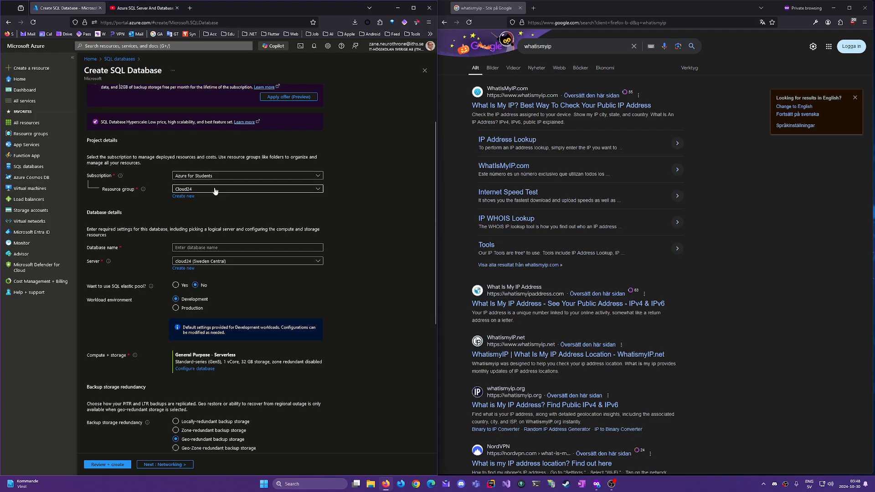
pyautogui.scroll(-2, 226, 219)
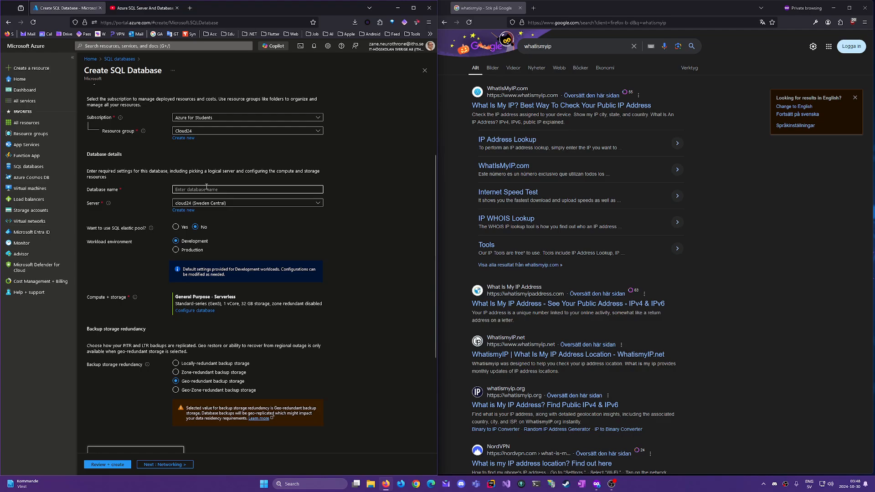
# Name the database StudentsDB and begin creating a new server for it
pyautogui.click(207, 187)
pyautogui.write('Studen')
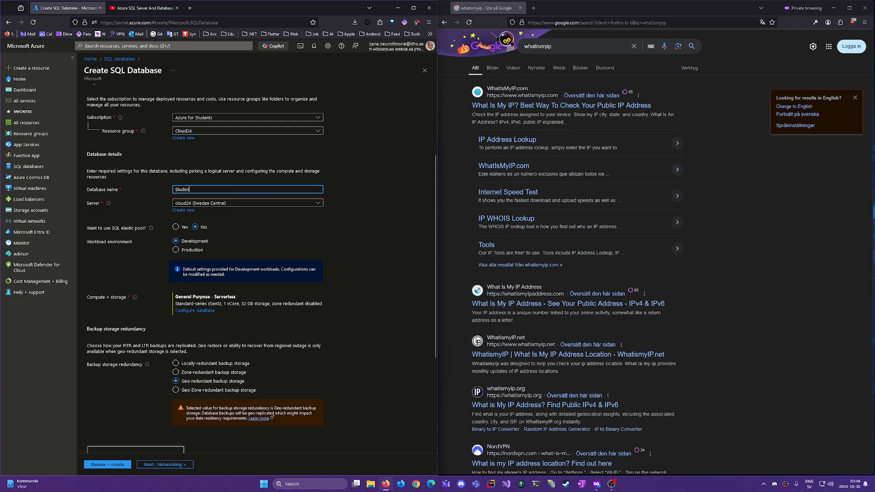
pyautogui.write('tsDB')
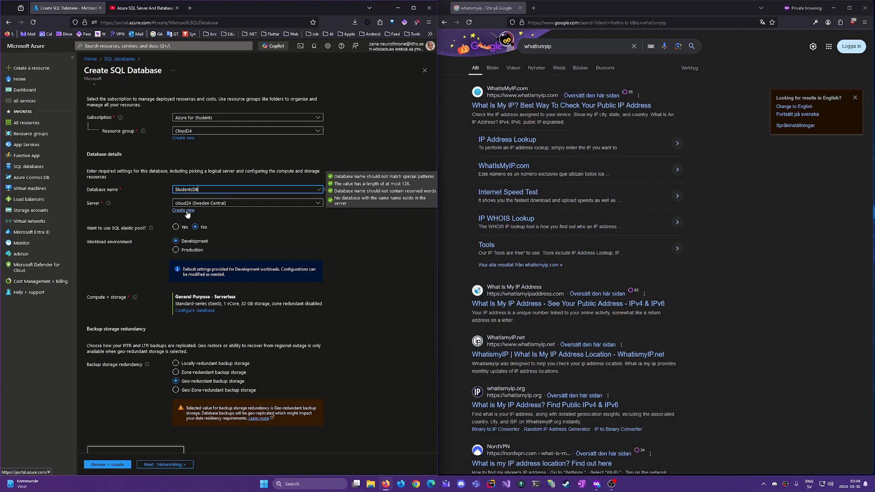
pyautogui.click(184, 210)
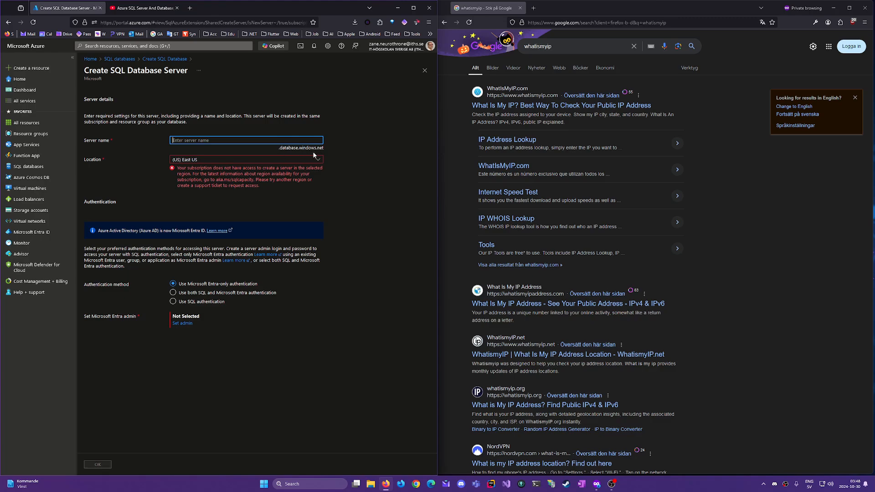
# Set the new server to Sweden Central with SQL authentication and admin login 'admin'
pyautogui.click(209, 161)
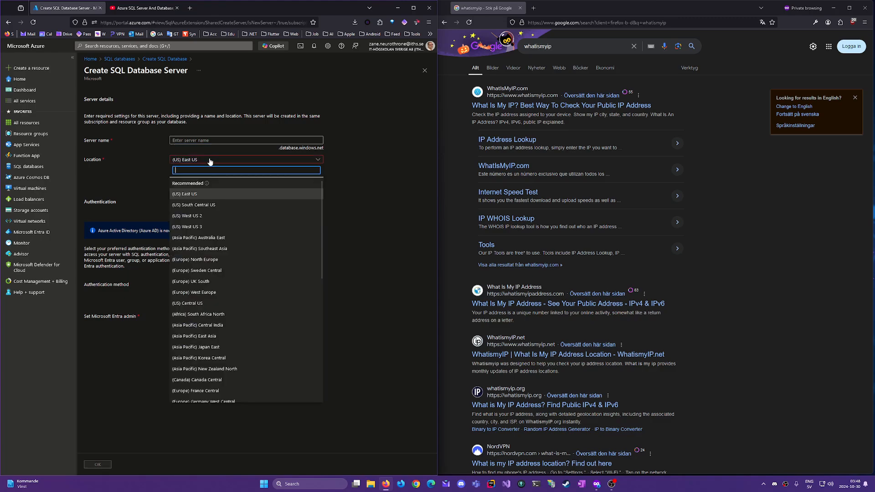
pyautogui.click(227, 270)
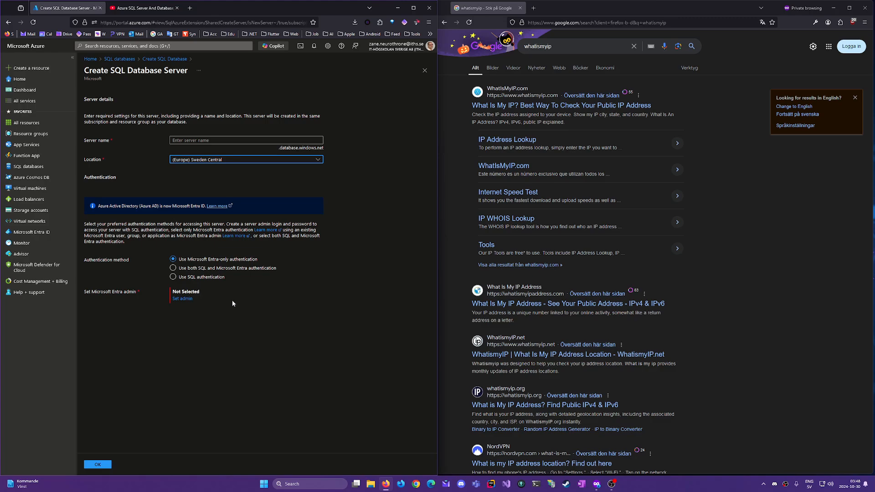
pyautogui.click(217, 281)
pyautogui.click(217, 281)
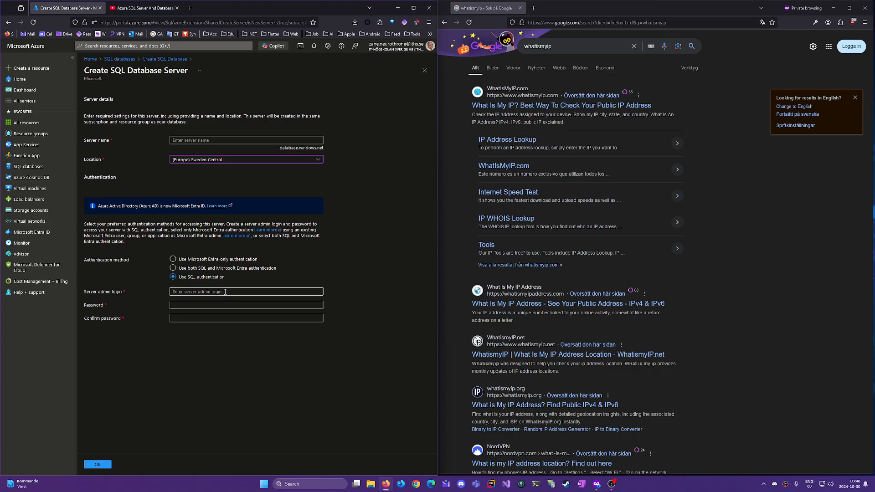
pyautogui.click(225, 292)
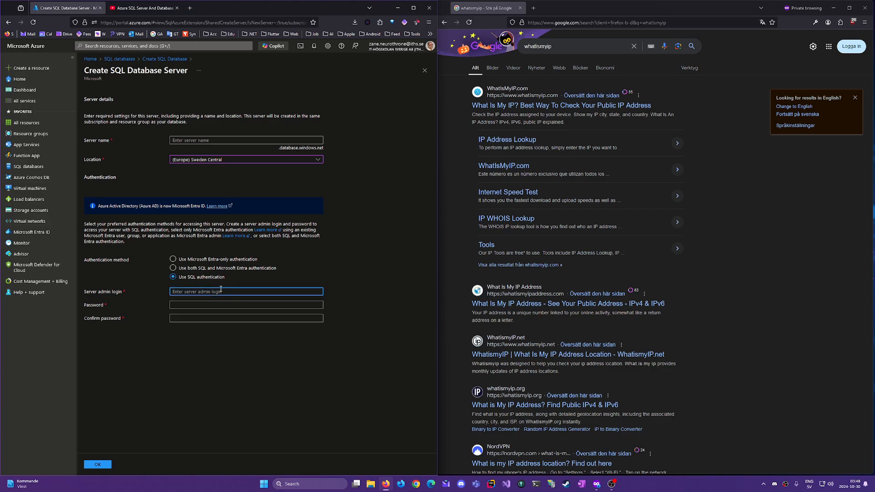
pyautogui.write('admin')
pyautogui.click(237, 306)
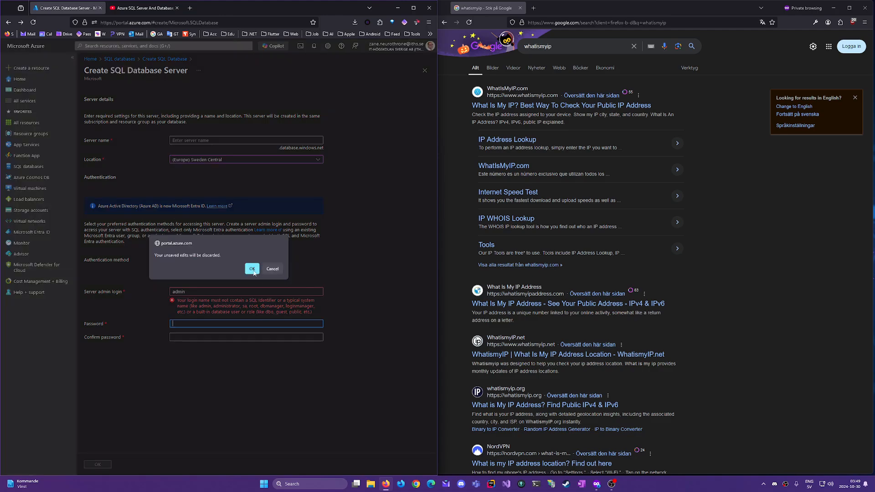
# Discard the server form, review the database settings and cost summary, then go Home
pyautogui.click(253, 269)
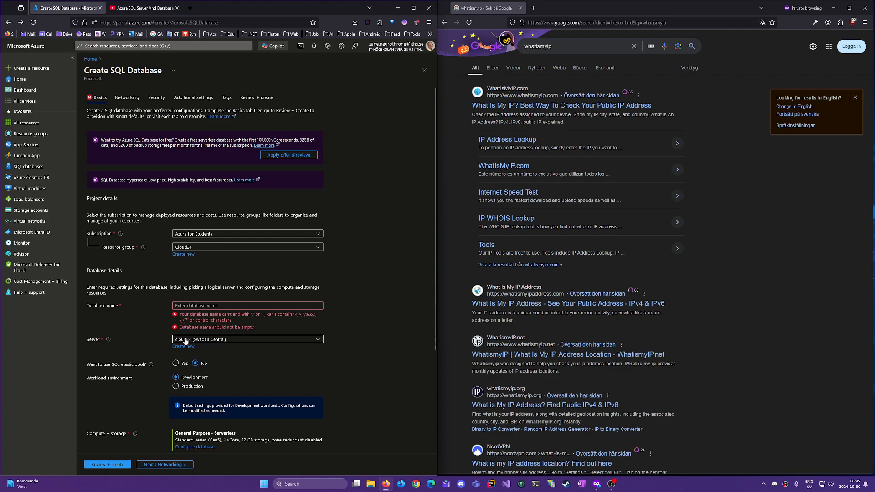
pyautogui.scroll(-3, 372, 369)
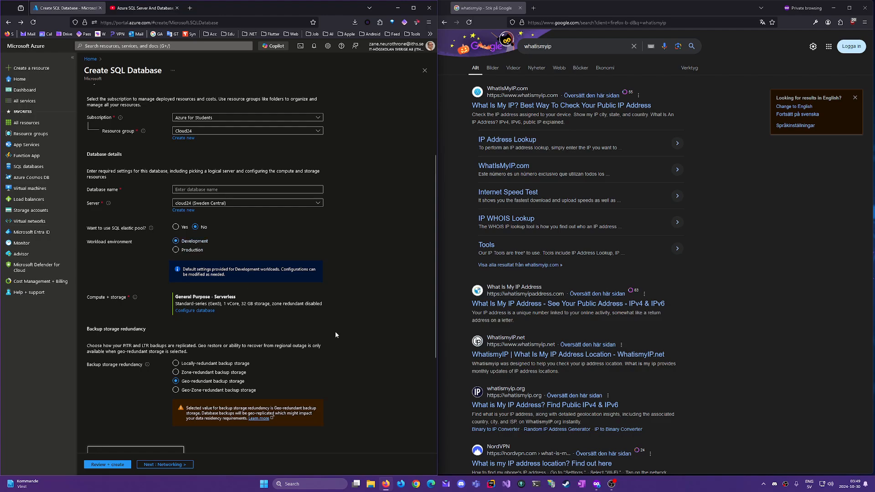
pyautogui.scroll(-2, 262, 268)
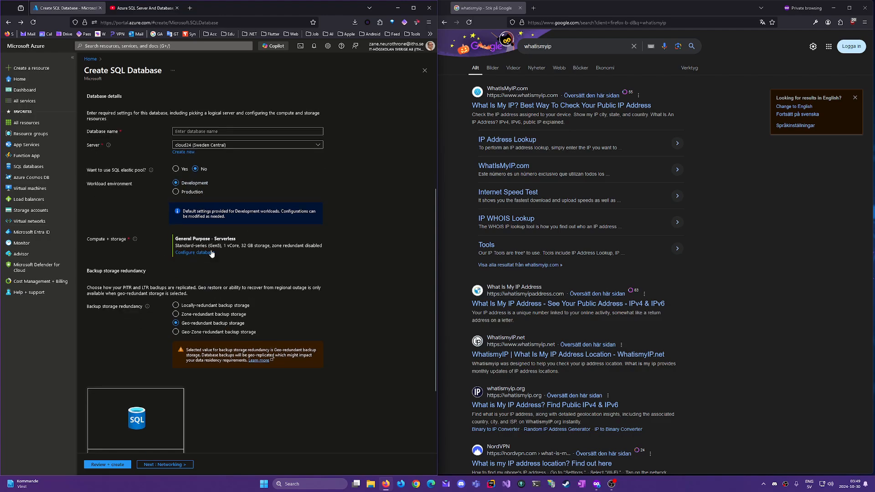
pyautogui.scroll(-3, 230, 276)
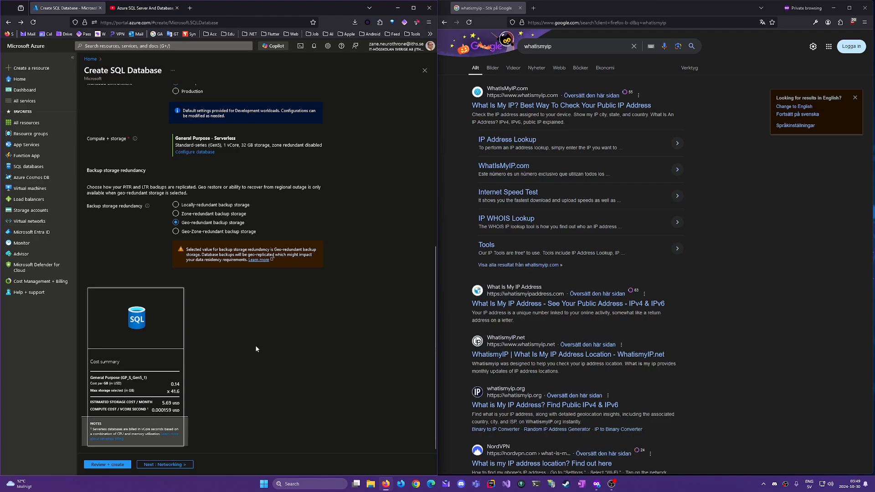
pyautogui.scroll(2, 253, 350)
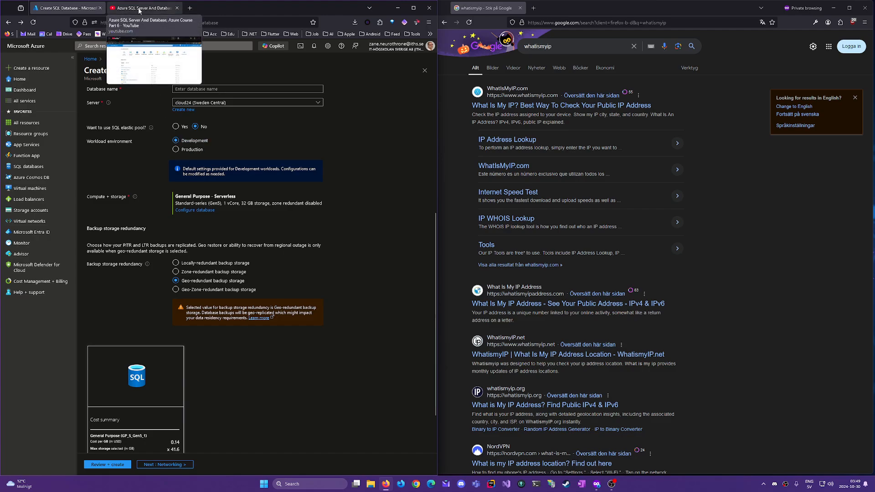
pyautogui.scroll(-2, 237, 401)
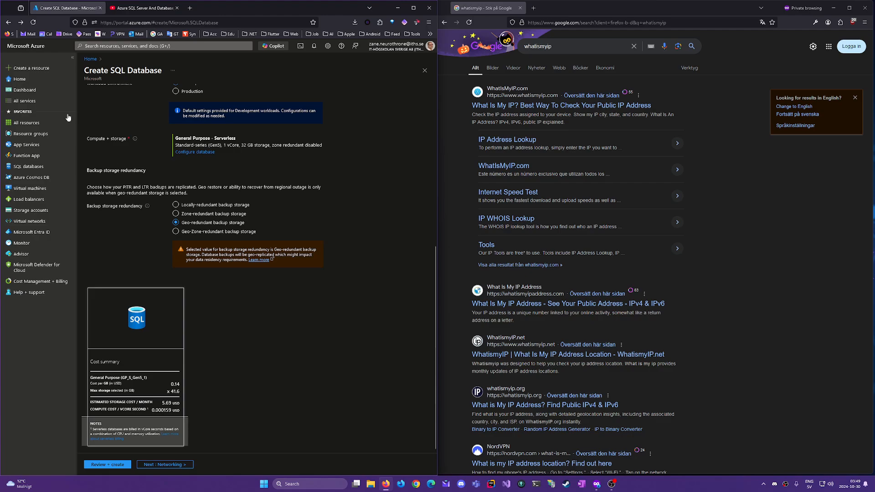
pyautogui.click(31, 81)
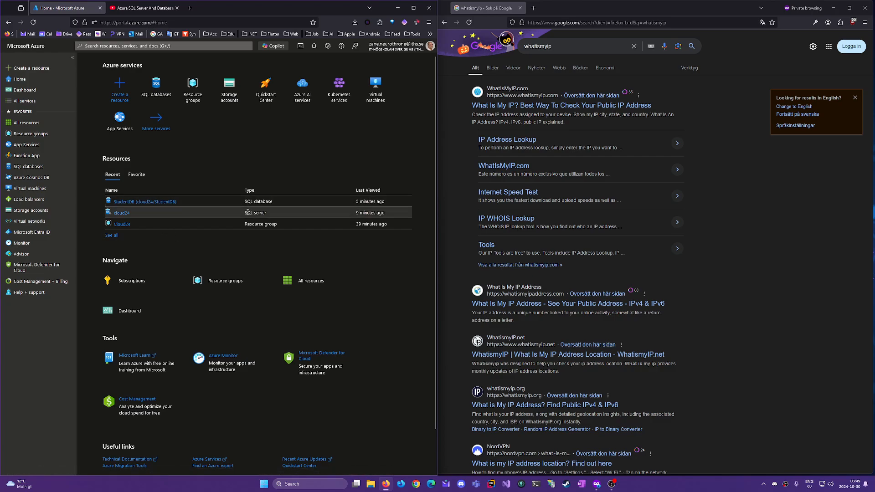
# Check the cloud24 server overview, then return Home and open the StudentDB database
pyautogui.click(122, 214)
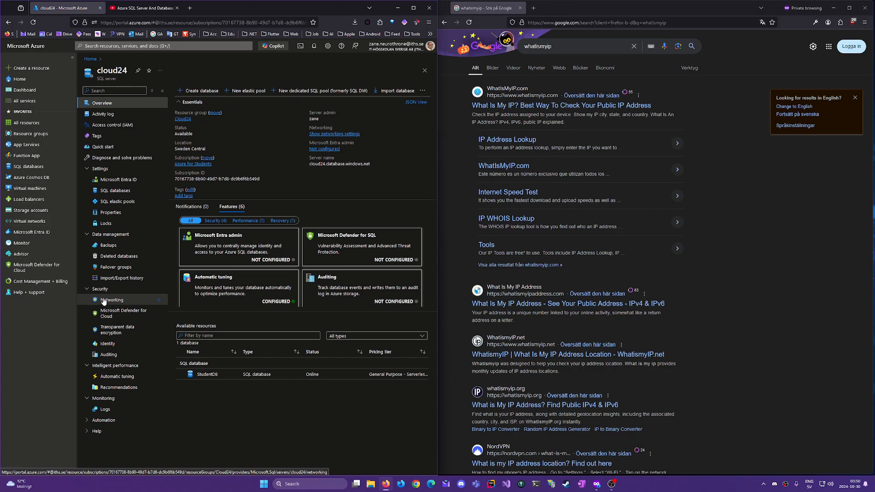
pyautogui.click(29, 80)
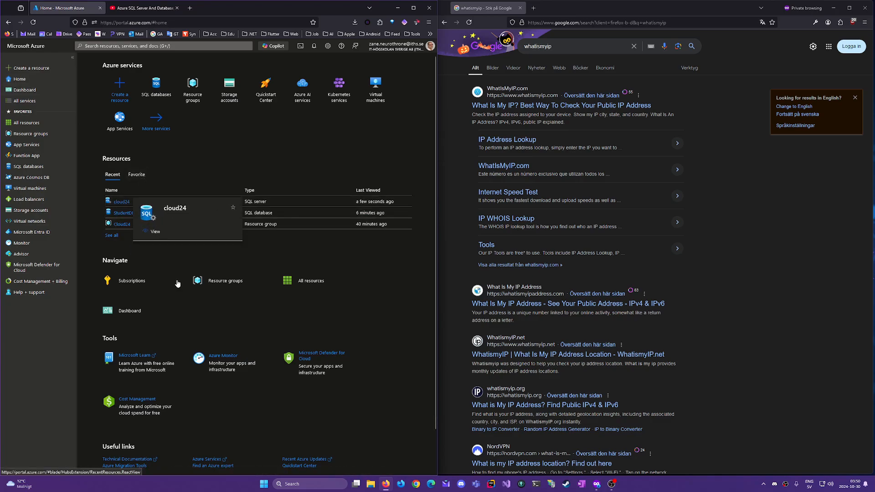
pyautogui.click(148, 215)
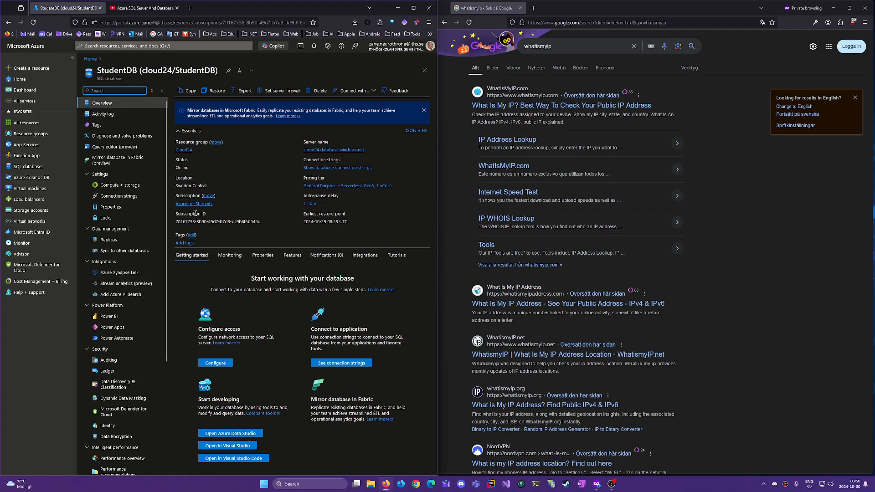
# Sign in to the StudentDB query editor with the SQL login and password
pyautogui.click(117, 148)
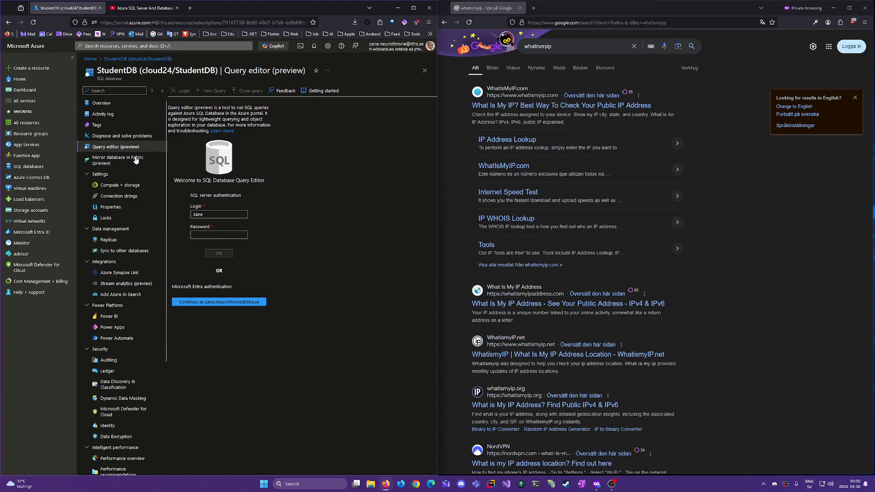
pyautogui.click(215, 214)
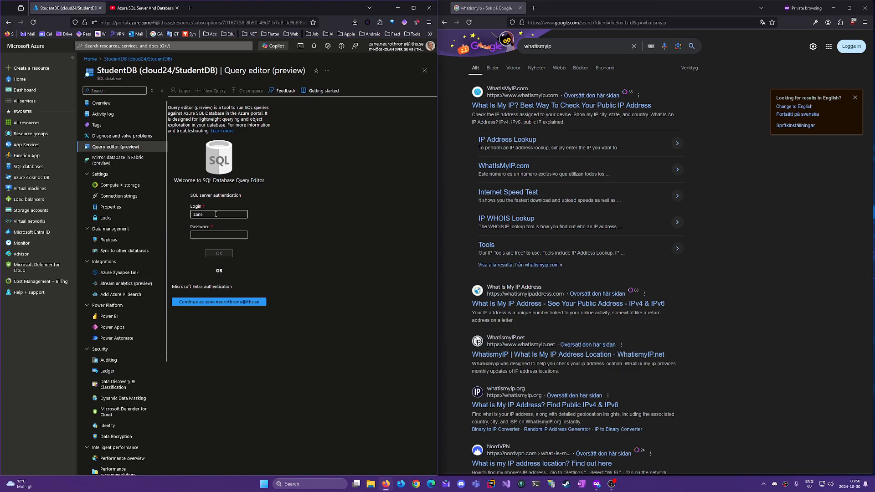
pyautogui.click(216, 235)
pyautogui.hotkey('ctrl', 'v')
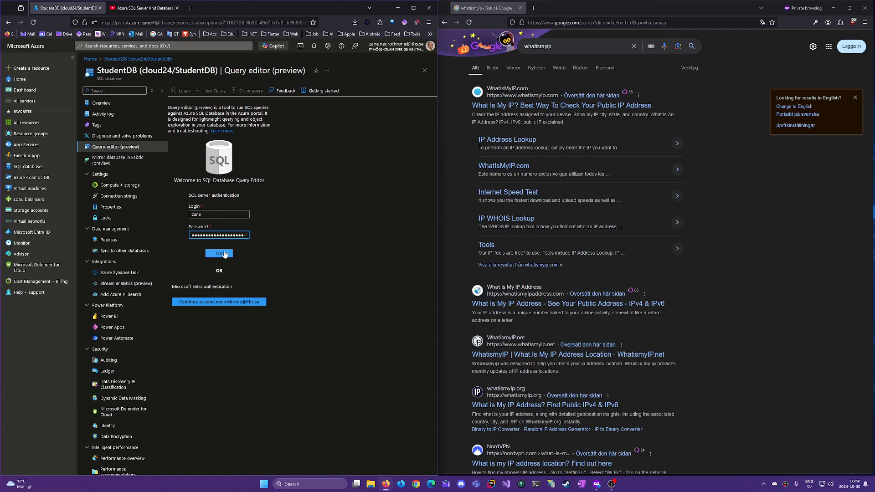
pyautogui.click(220, 253)
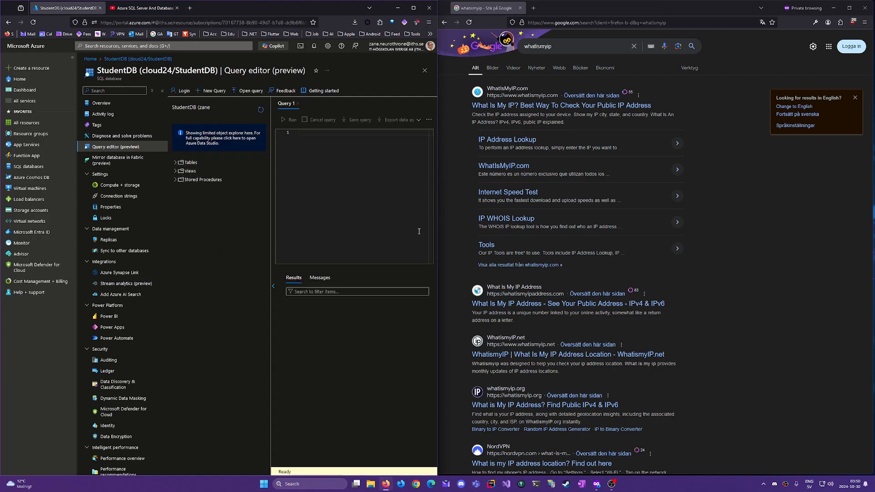
# Expand Tables to confirm it is empty, then return to Overview, discarding edits
pyautogui.click(175, 163)
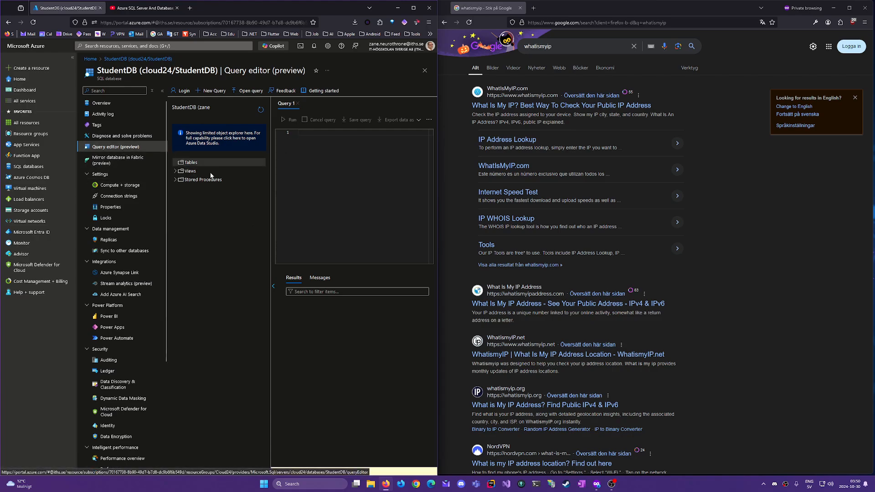
pyautogui.click(115, 106)
pyautogui.click(252, 269)
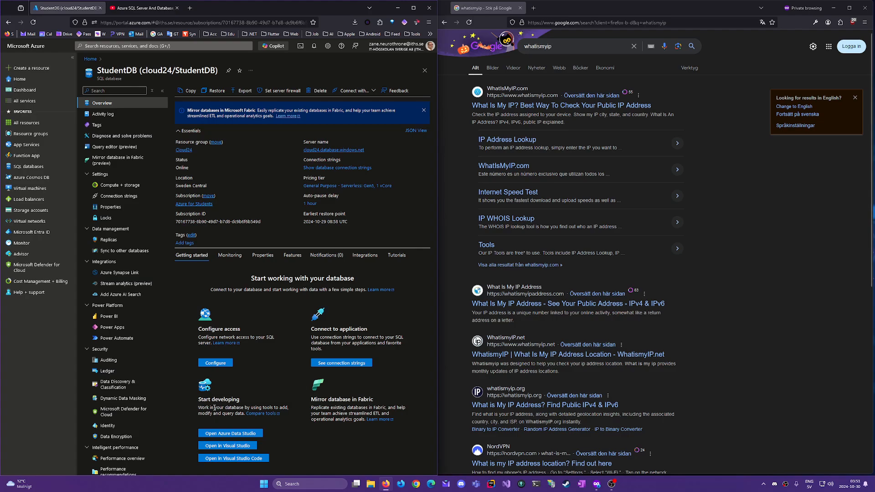
# Launch Visual Studio connected to StudentDB from the Overview's Open in Visual Studio page
pyautogui.click(240, 446)
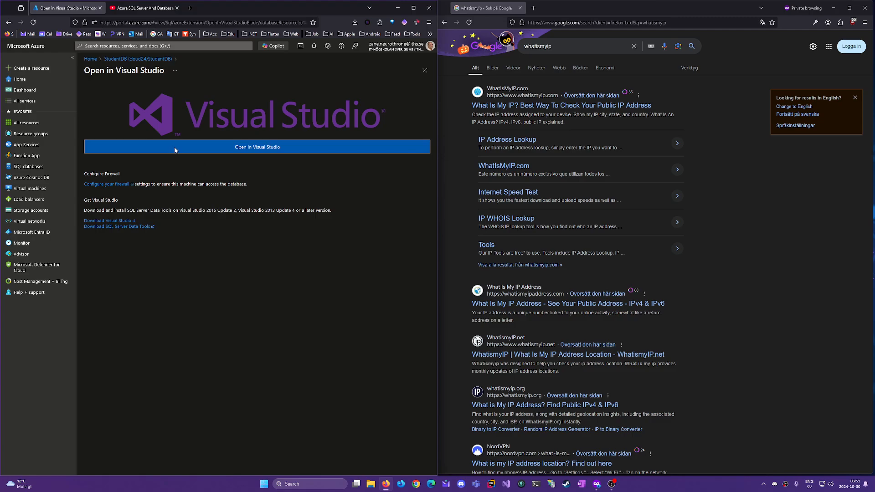
pyautogui.click(250, 148)
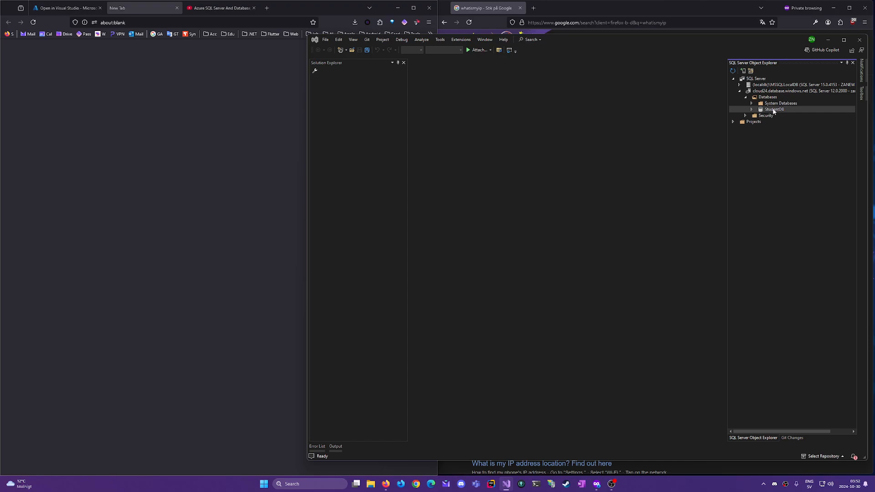
# Open a new, empty SQLQuery1.sql query window on StudentDB from its context menu
pyautogui.rightClick(774, 112)
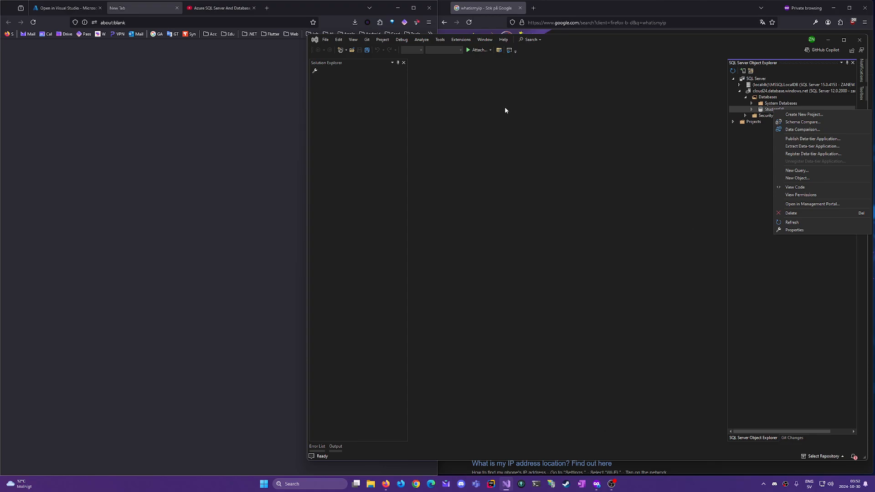
pyautogui.click(516, 144)
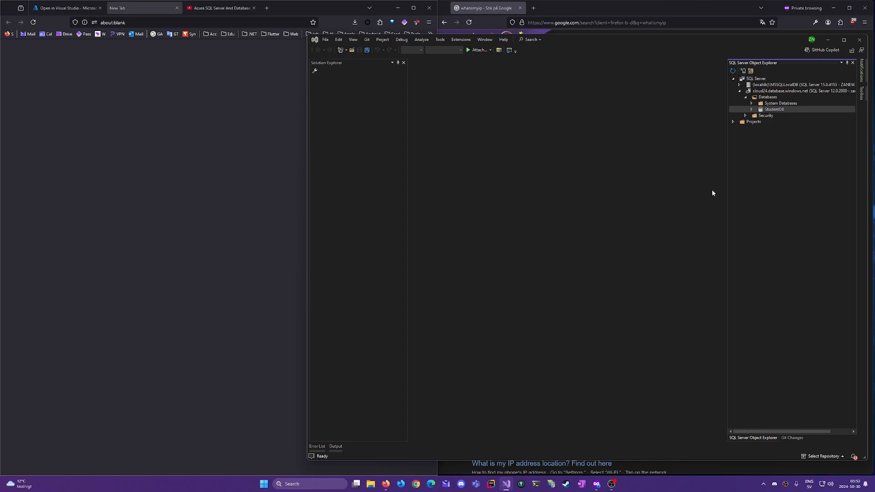
pyautogui.rightClick(779, 111)
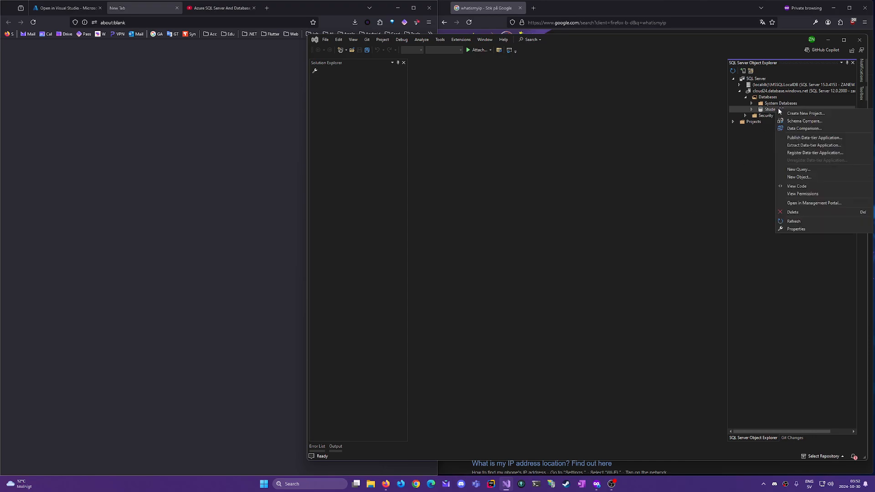
pyautogui.click(803, 169)
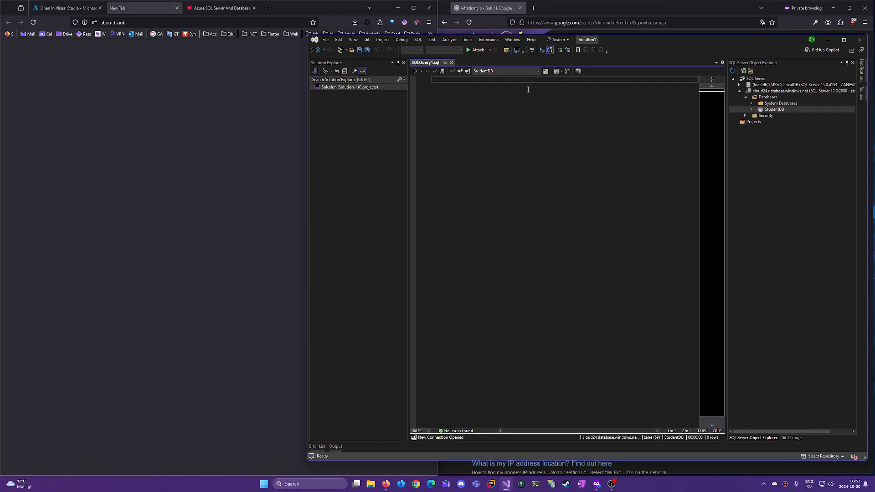
# Start a CREATE TABLE STUDENTS statement with its parentheses on separate lines
pyautogui.write('CREATE TABLE STUDENTS (')
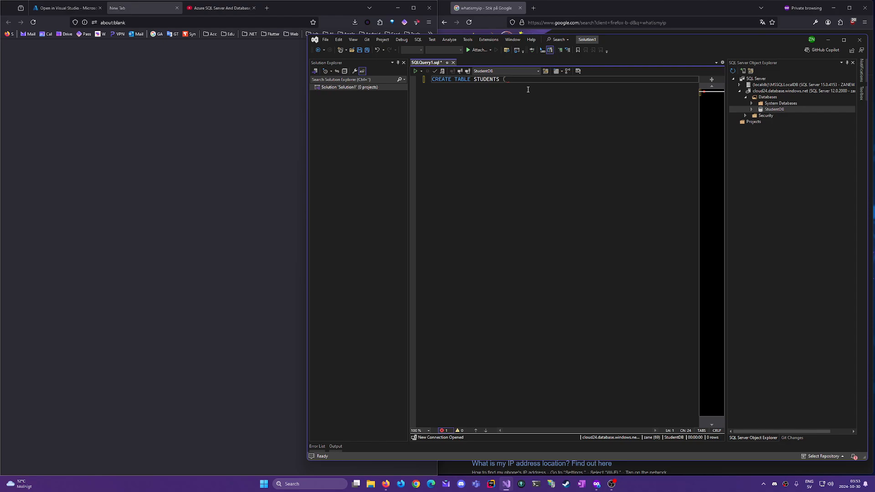
pyautogui.write('S')
pyautogui.write('tudentID, ')
pyautogui.write('F')
pyautogui.press('BackSpace')
pyautogui.press('BackSpace')
pyautogui.press('BackSpace')
pyautogui.press('BackSpace')
pyautogui.press('BackSpace')
pyautogui.press('BackSpace')
pyautogui.press('BackSpace')
pyautogui.press('BackSpace')
pyautogui.press('BackSpace')
pyautogui.press('BackSpace')
pyautogui.press('BackSpace')
pyautogui.write(');')
pyautogui.press('Left')
pyautogui.press('Left')
pyautogui.press('Return')
pyautogui.press('Return')
pyautogui.press('Up')
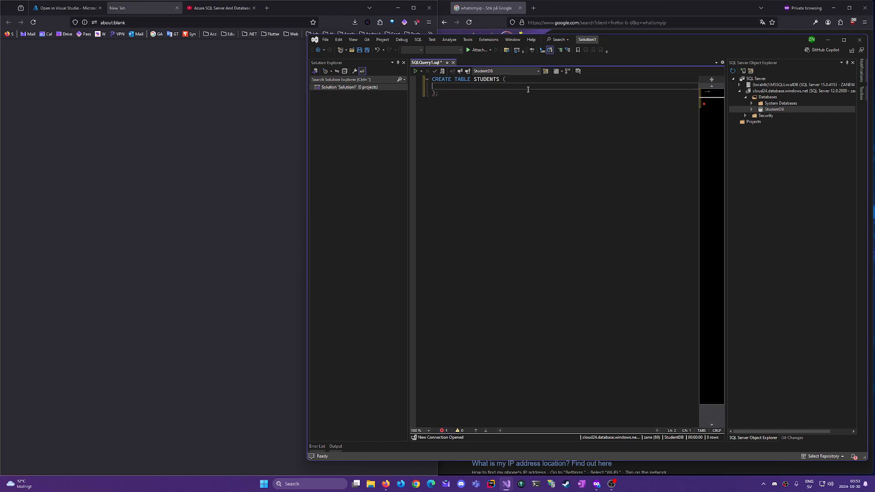
pyautogui.press('Tab')
# Add StudentID INT IDENTITY(1,1), FirstName and LastName VARCHAR(50), Age INT, and execute the script
pyautogui.write('SStudentID INT IDENTITY')
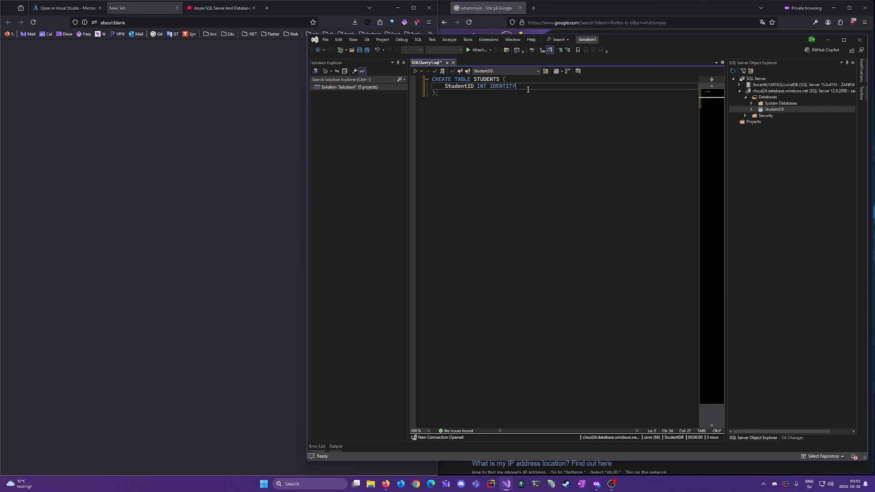
pyautogui.write('(1,1),')
pyautogui.press('Return')
pyautogui.write('Firs')
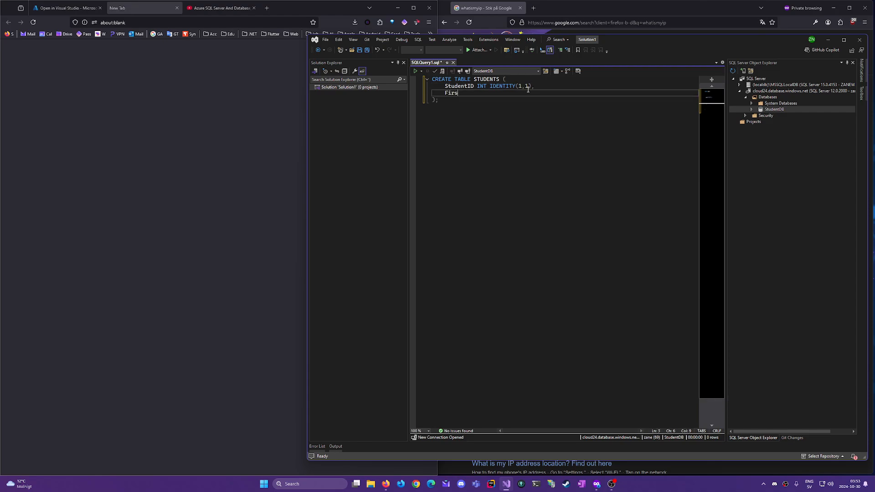
pyautogui.write('tName VAR')
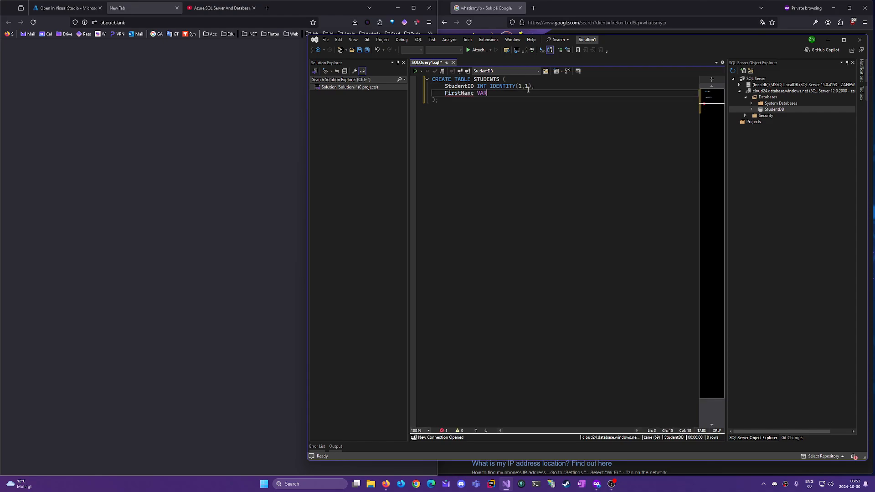
pyautogui.write('CHAR(50),')
pyautogui.press('Return')
pyautogui.write('LastN')
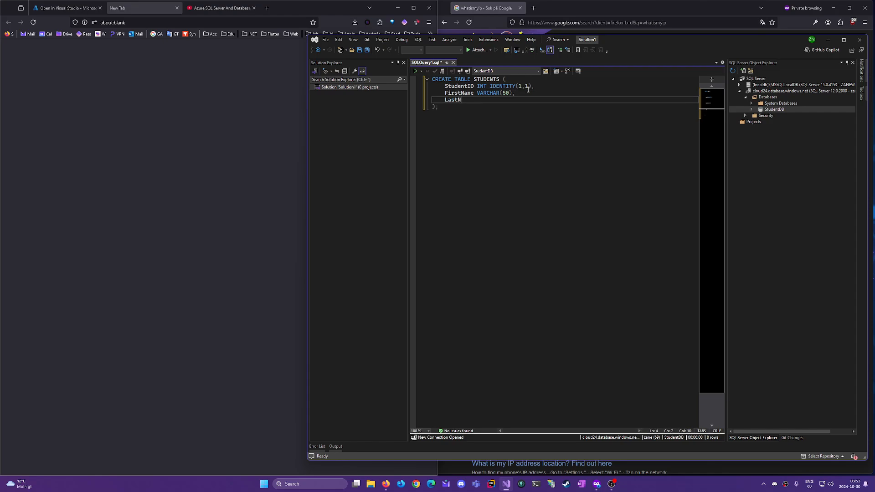
pyautogui.write('ame VARCHAR(50),')
pyautogui.press('Return')
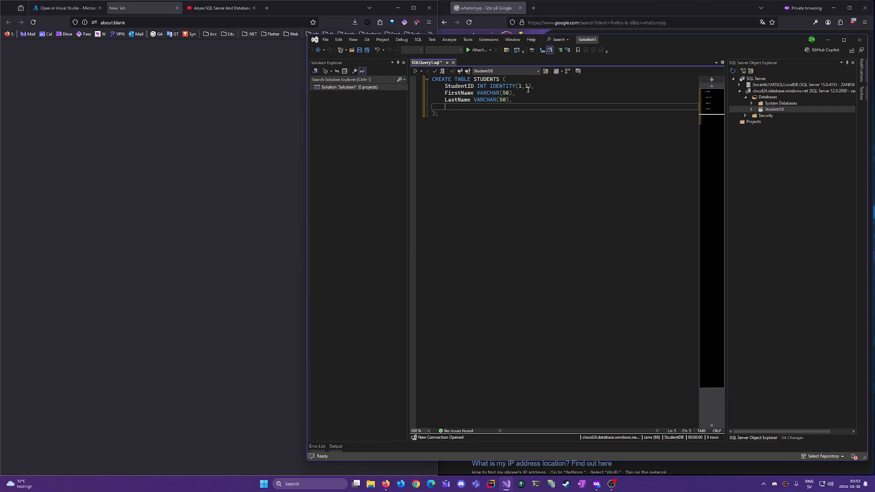
pyautogui.write('Age INT')
pyautogui.click(414, 72)
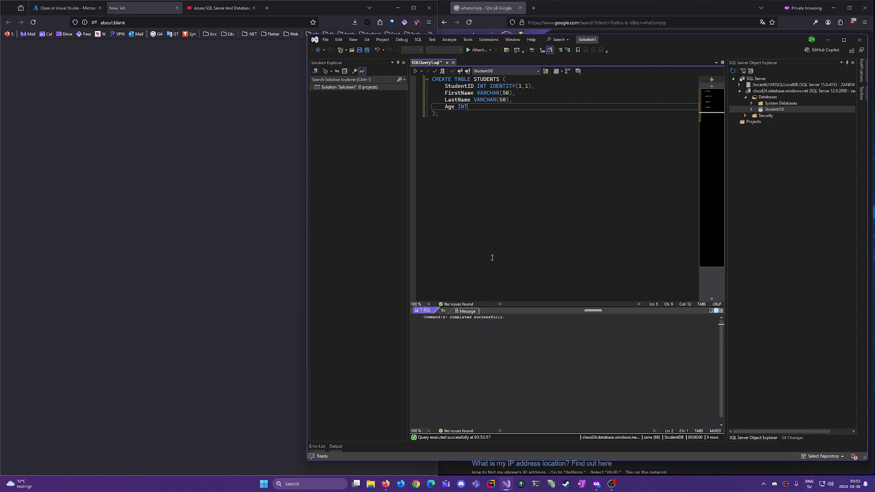
pyautogui.click(479, 140)
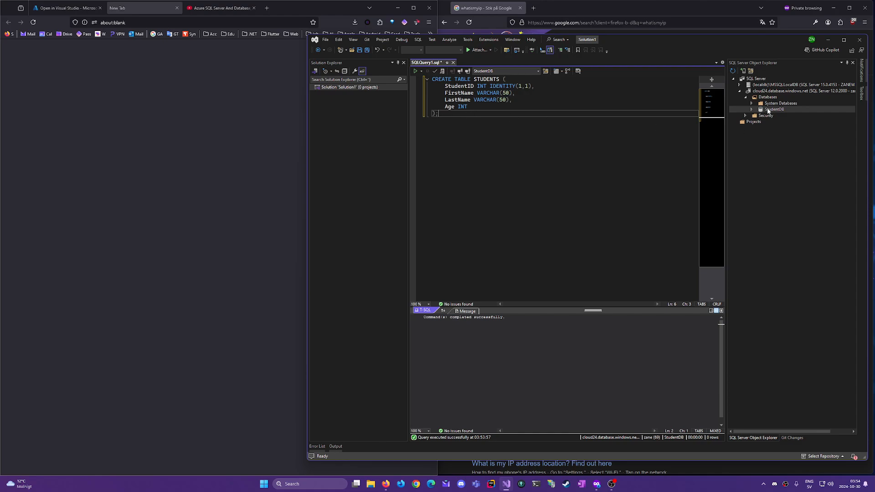
# In a second StudentDB query window, run SELECT * FROM STUDENTS to show four empty columns
pyautogui.rightClick(768, 110)
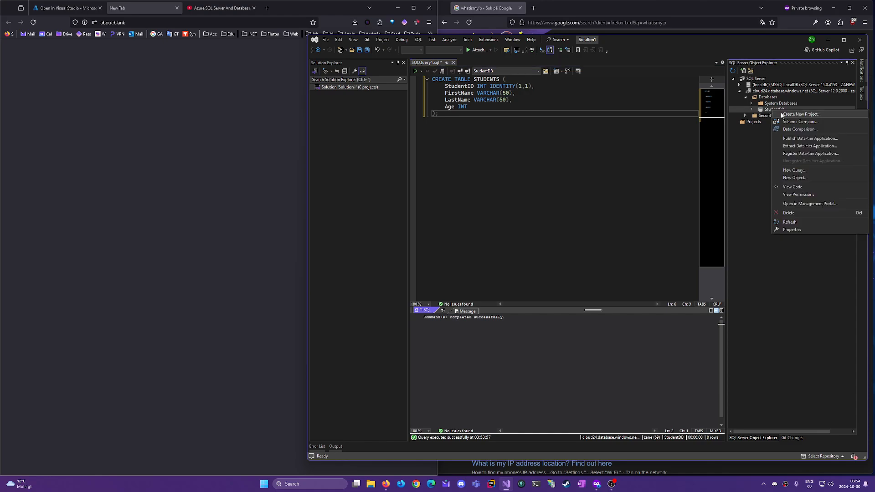
pyautogui.click(794, 170)
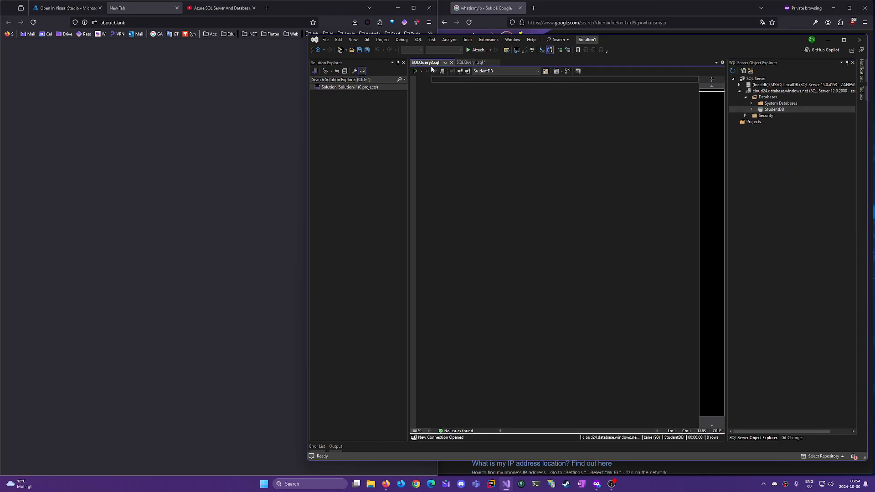
pyautogui.moveTo(431, 64); pyautogui.dragTo(465, 63)
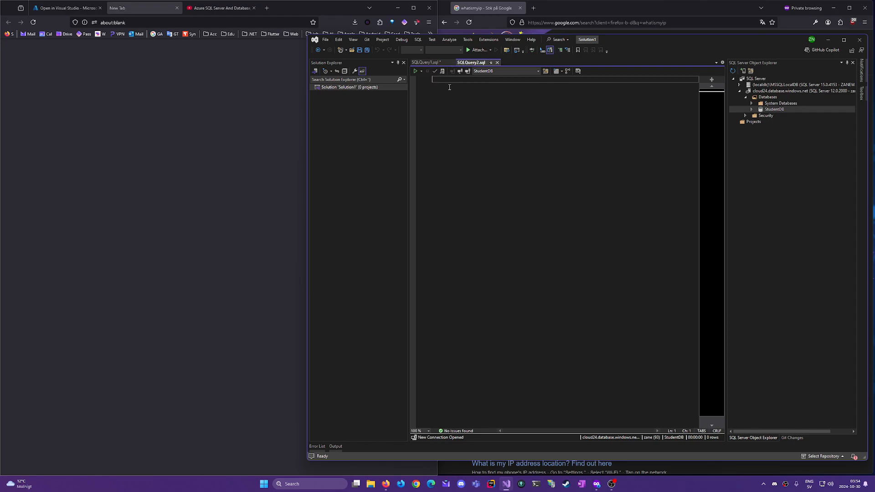
pyautogui.write('SELECT * FROM STu')
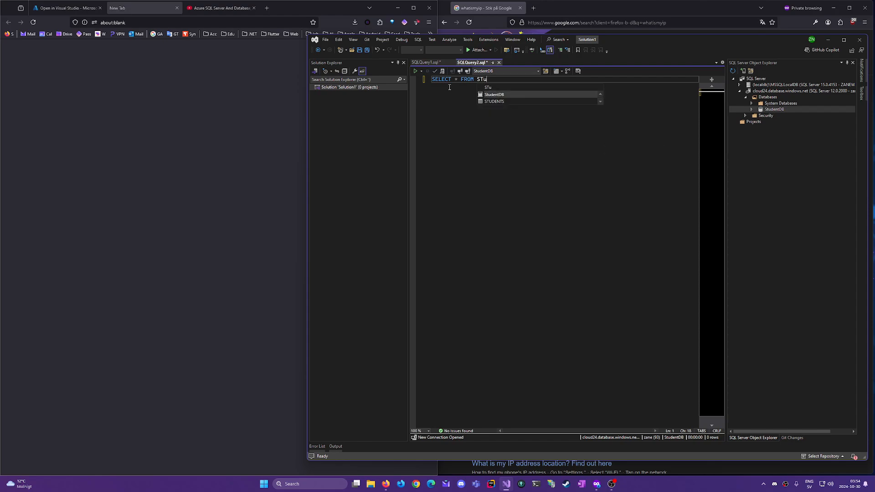
pyautogui.press('Down')
pyautogui.press('Tab')
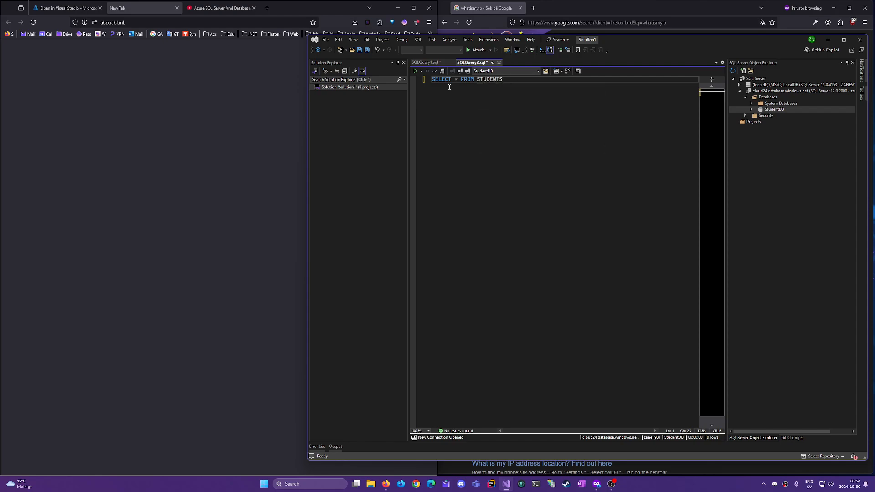
pyautogui.write(';')
pyautogui.click(415, 70)
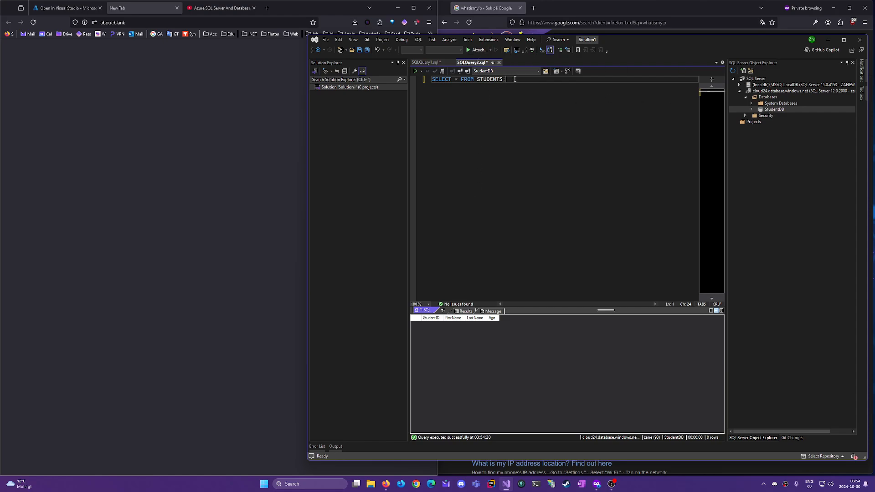
# Replace the query with an INSERT of a student's first name, last name and Age 24, and run it
pyautogui.moveTo(515, 79); pyautogui.dragTo(418, 75)
pyautogui.hotkey('ctrl', 'c')
pyautogui.press('Delete')
pyautogui.write('INSERT INTO')
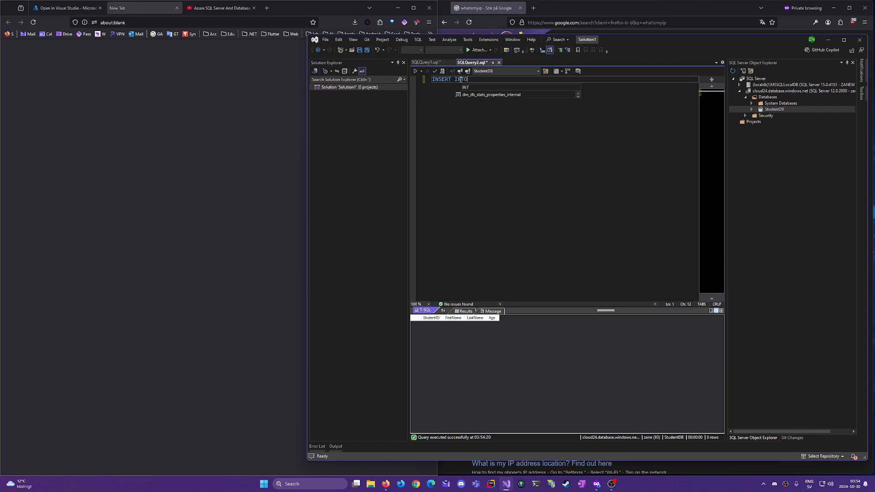
pyautogui.write(' STUDENTS')
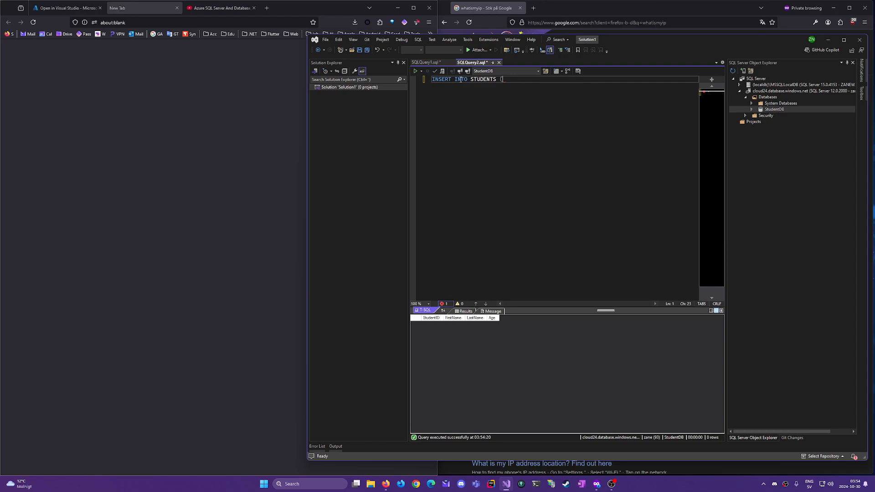
pyautogui.write(' (FirstName, L')
pyautogui.press('Tab')
pyautogui.write(', Age)')
pyautogui.press('Return')
pyautogui.write('VAL')
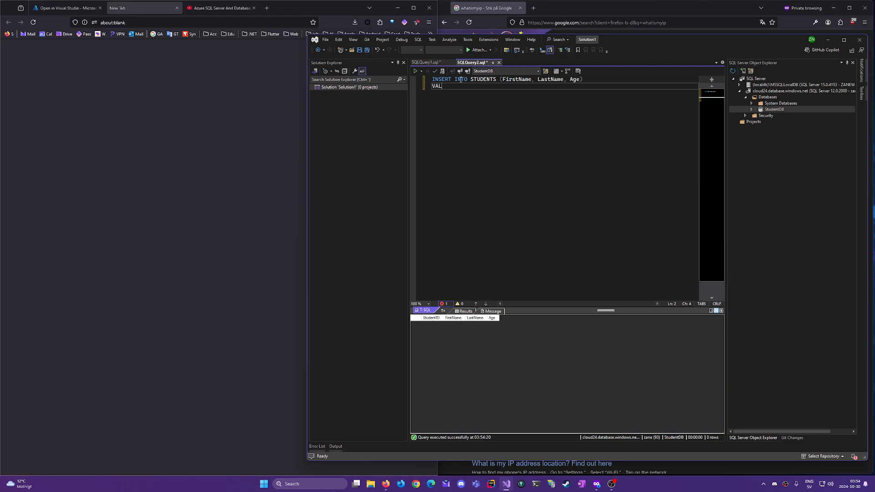
pyautogui.write('UES ();')
pyautogui.press('Left')
pyautogui.press('Left')
pyautogui.write("'Captain', 'Crunch', 24")
pyautogui.press('Right')
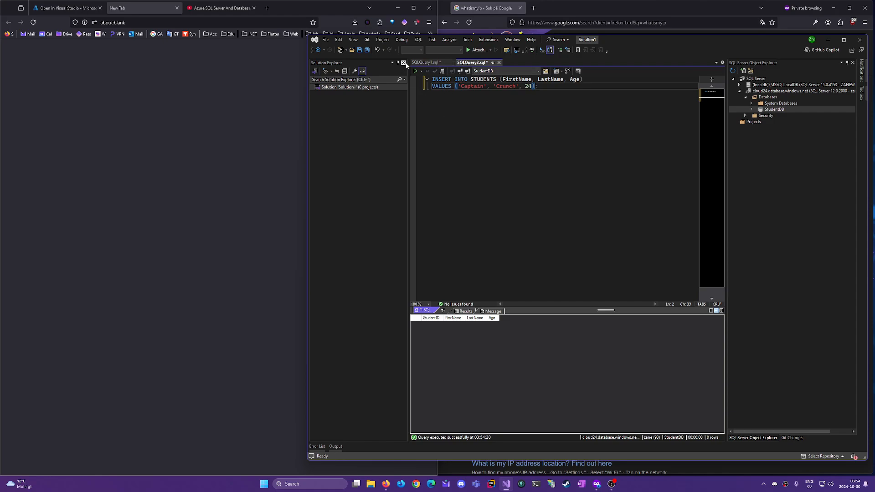
pyautogui.click(414, 72)
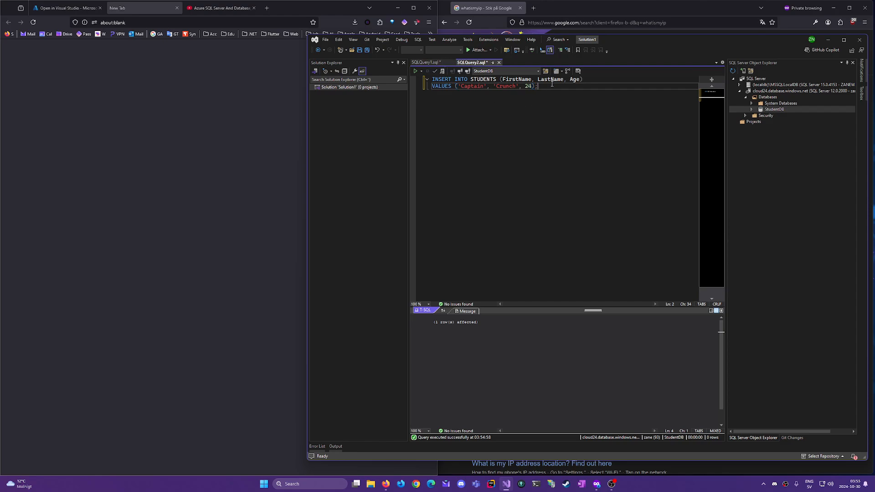
# Restore SELECT * FROM STUDENTS and rerun it to show the new row
pyautogui.hotkey('ctrl', 'a')
pyautogui.hotkey('ctrl', 'v')
pyautogui.click(416, 71)
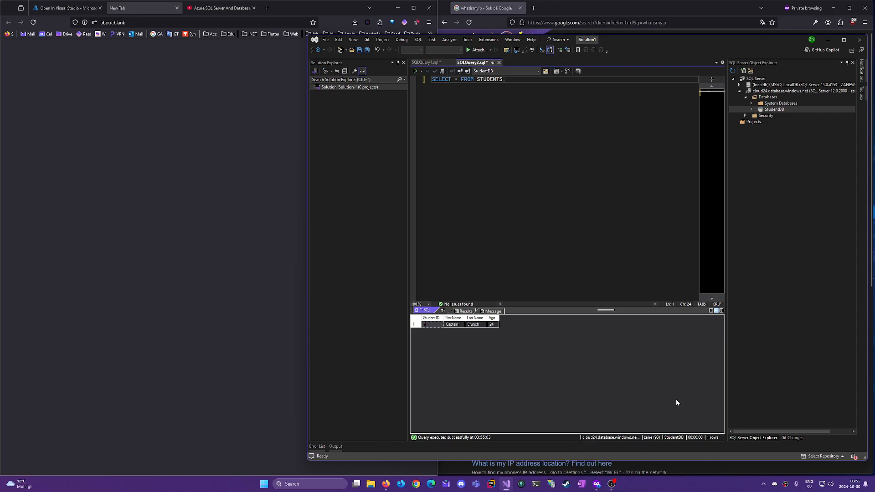
pyautogui.click(612, 484)
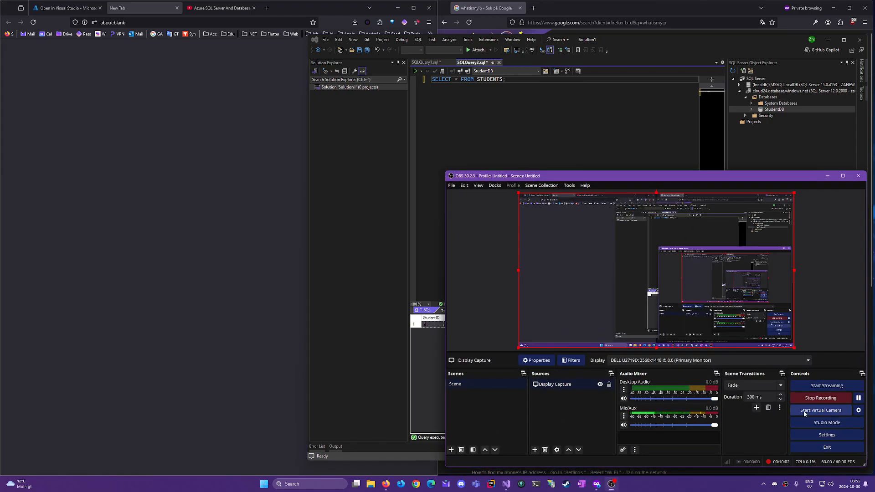